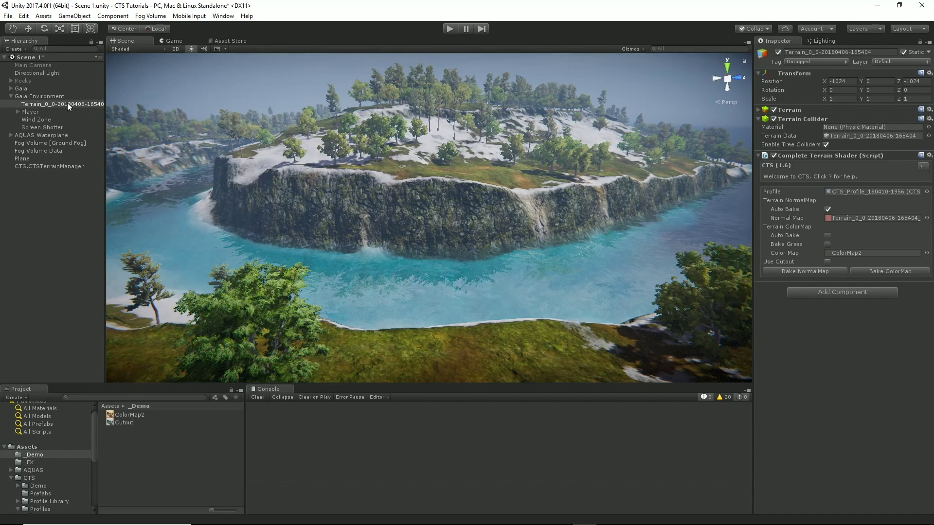
- Tick Use Cutout on the terrain's Complete Terrain Shader to expose Cutout Below and Cutout Mask
left_click(827, 262)
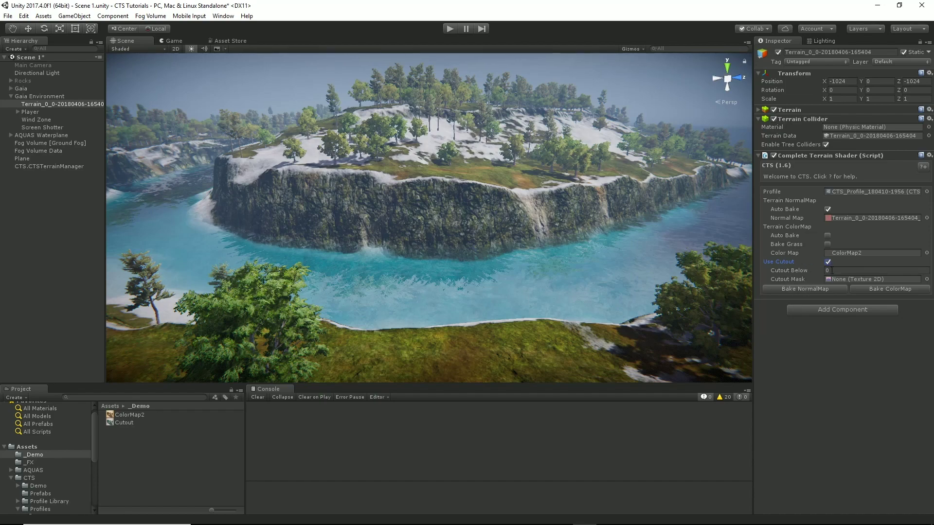
left_click(838, 271)
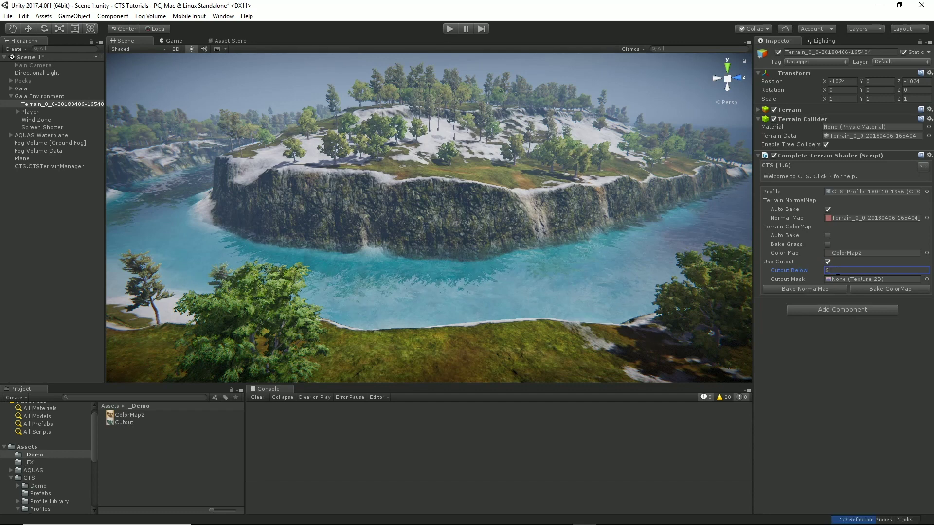
type("60")
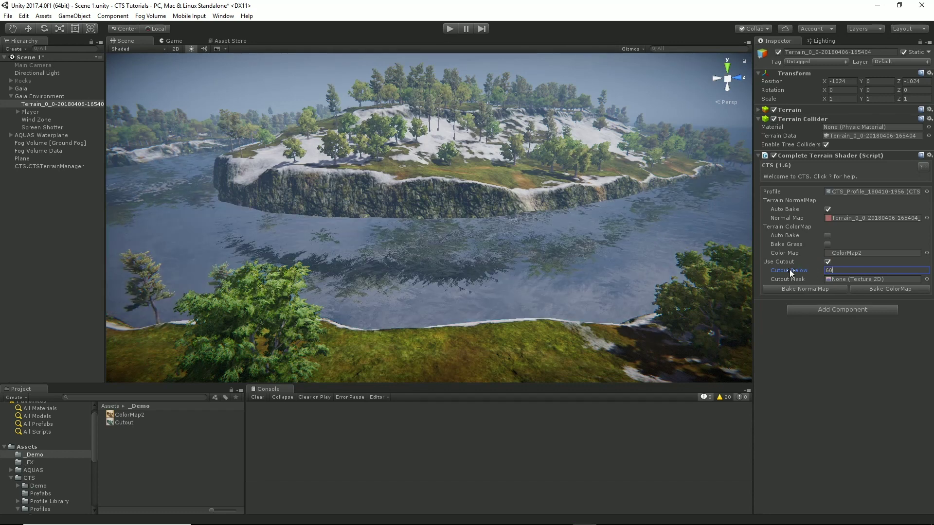
left_click_drag(791, 273, 758, 276)
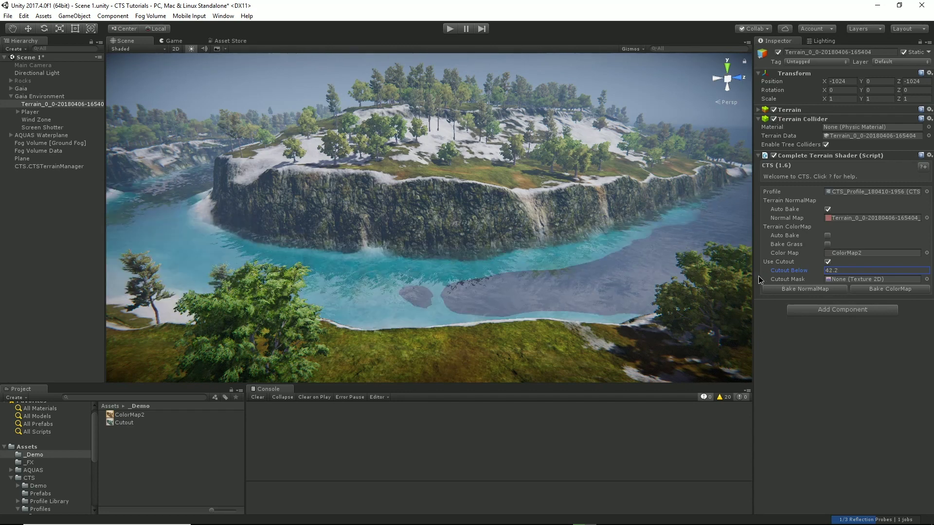
left_click(846, 271)
key("BackSpace")
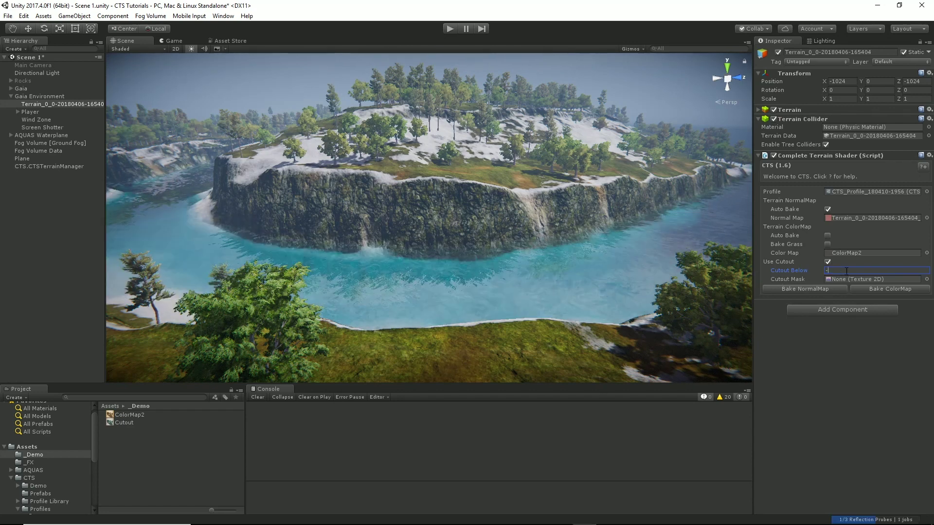
type("0")
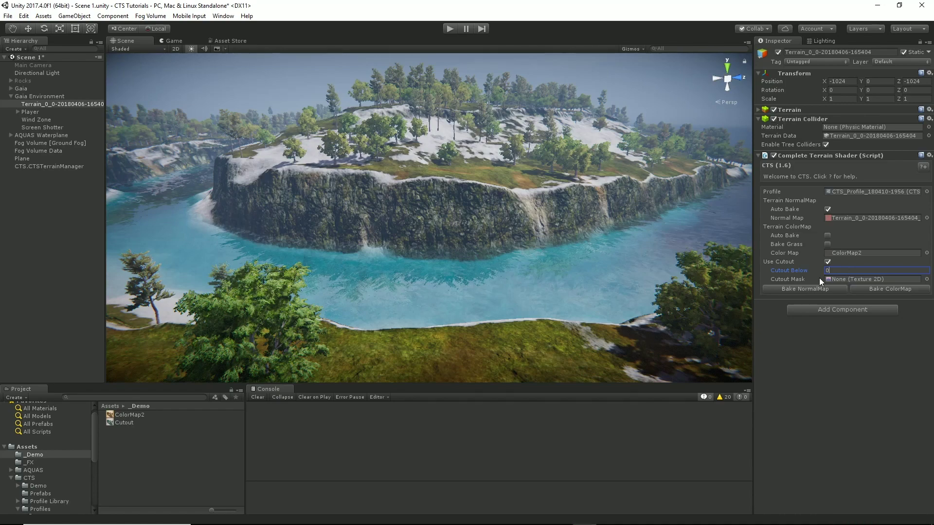
- Select the Cutout texture, widen the Inspector, and confirm its preview's Alpha channel is all white
left_click(124, 422)
left_click_drag(752, 333, 705, 334)
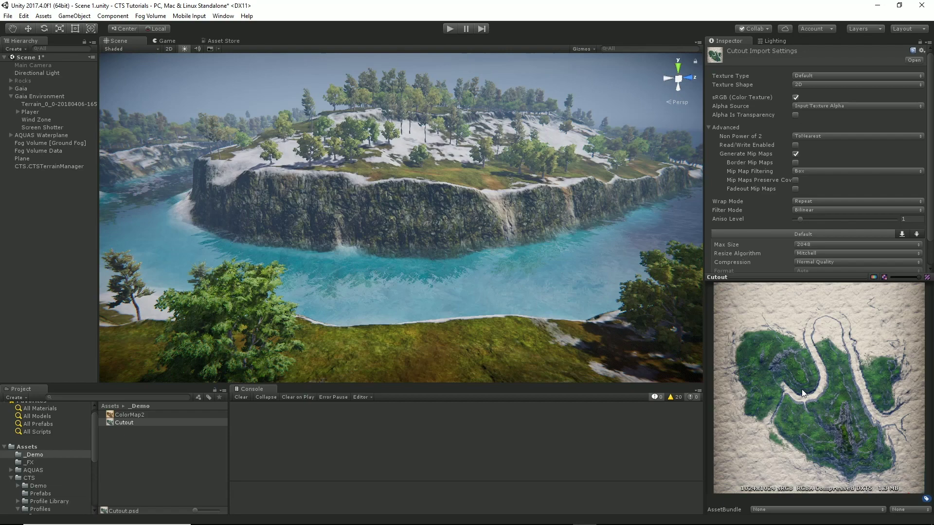
left_click(874, 278)
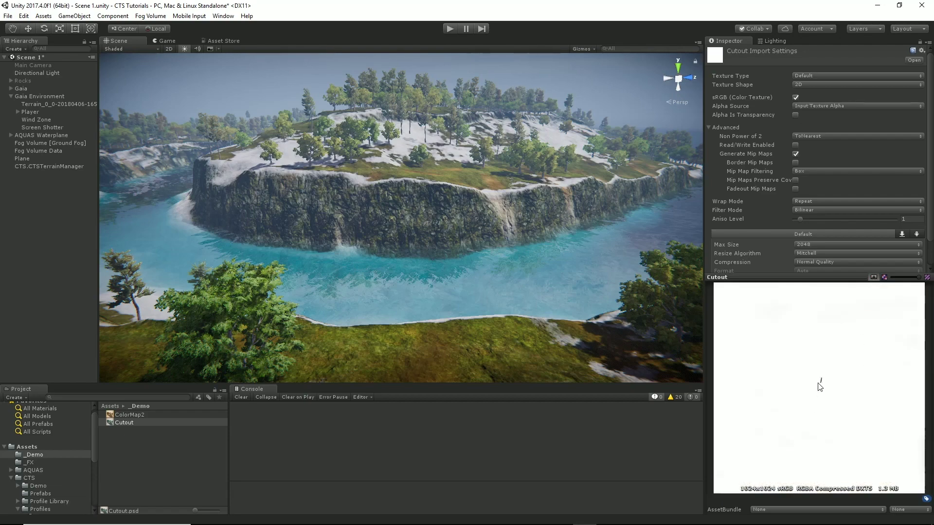
left_click(873, 278)
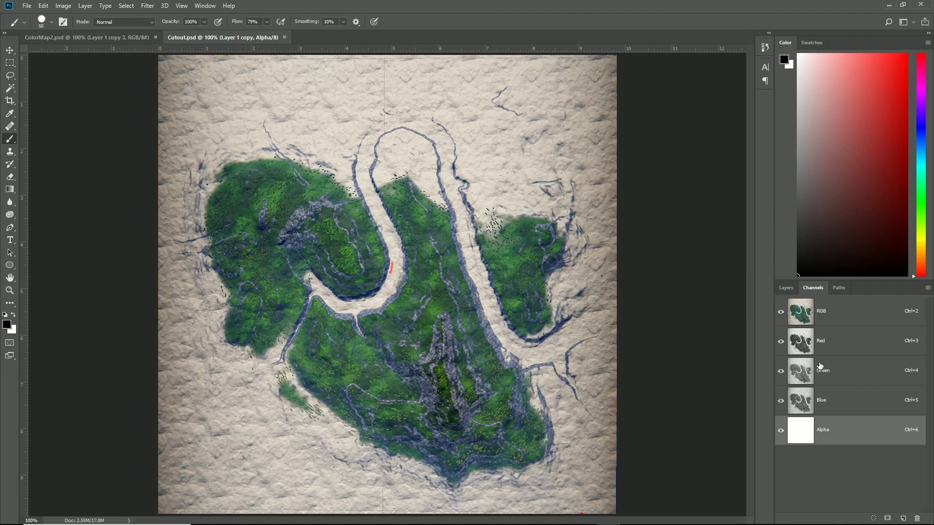
- Inspect Cutout.psd's channels, cancel a stray New Channel, and view the Alpha channel alone with black foreground
key("x")
left_click(781, 430)
left_click(927, 288)
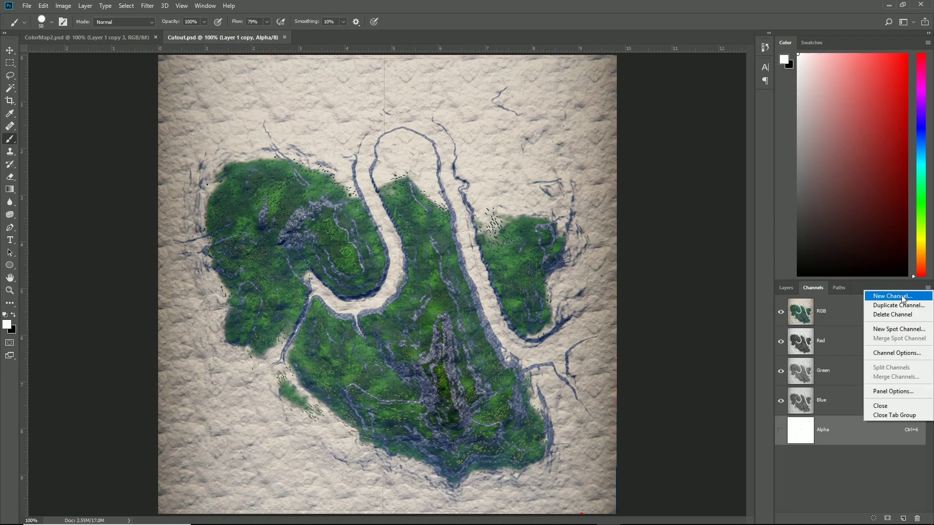
left_click(850, 295)
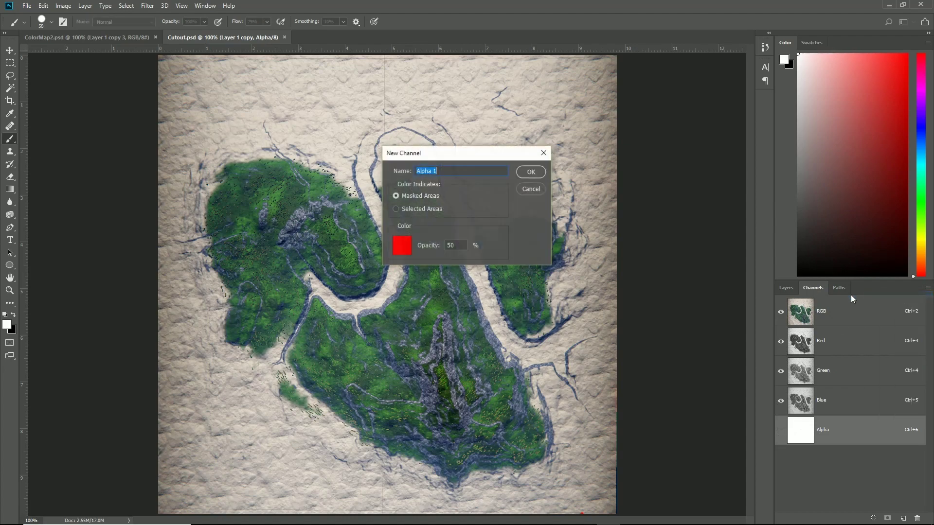
left_click(531, 189)
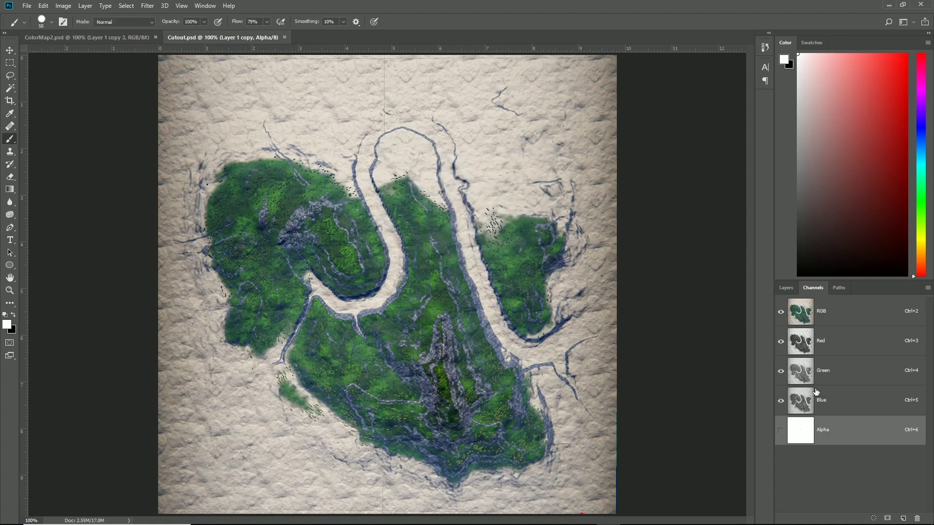
left_click(780, 430)
key("x")
left_click(781, 312)
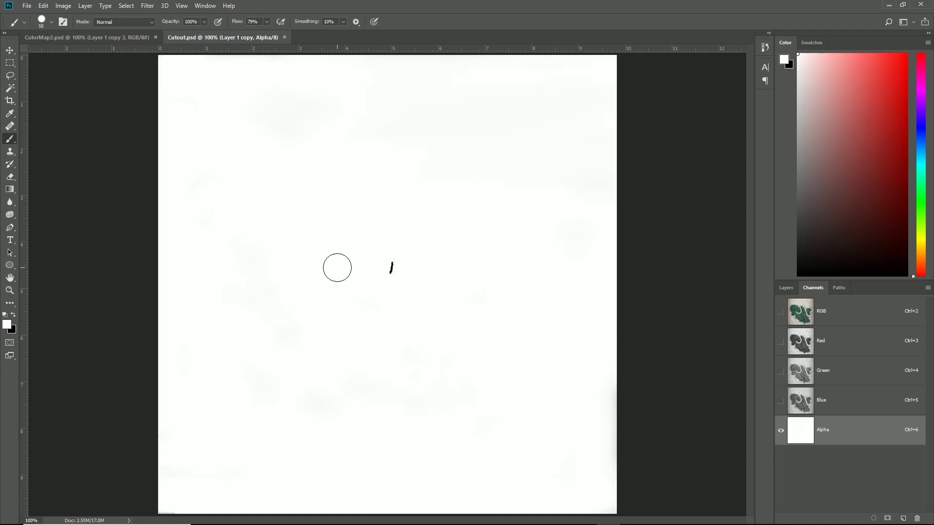
- Show the colour image with the Alpha overlay, zoom in, and set the brush size to 3 px
left_click(781, 312)
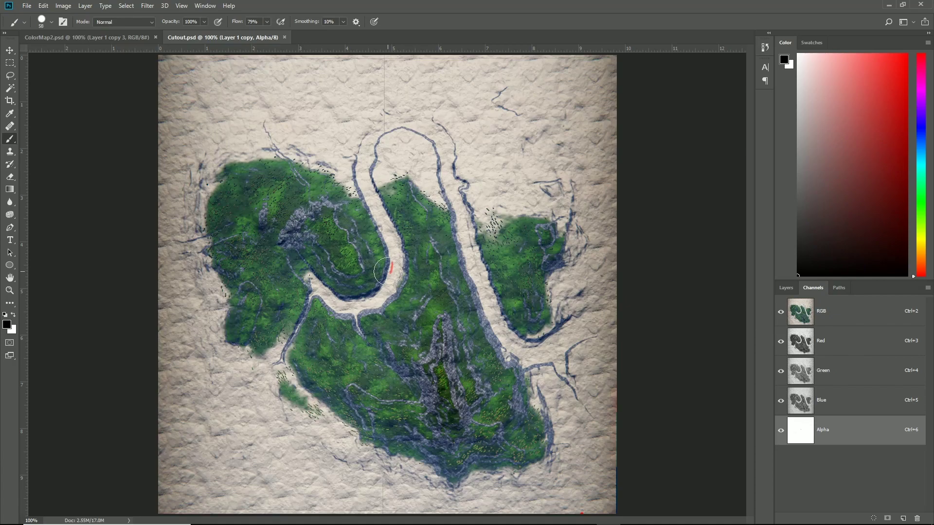
scroll(387, 271, "up", 8, "alt")
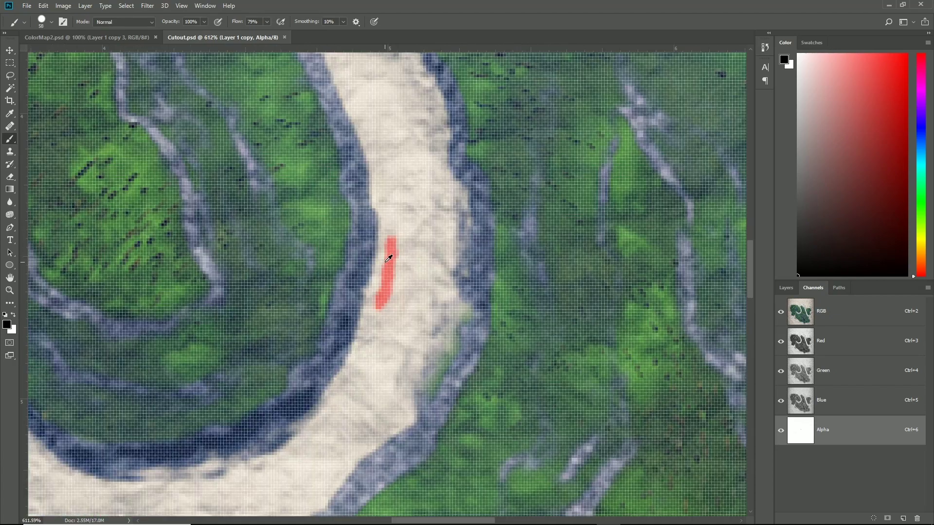
scroll(388, 259, "up", 2, "alt")
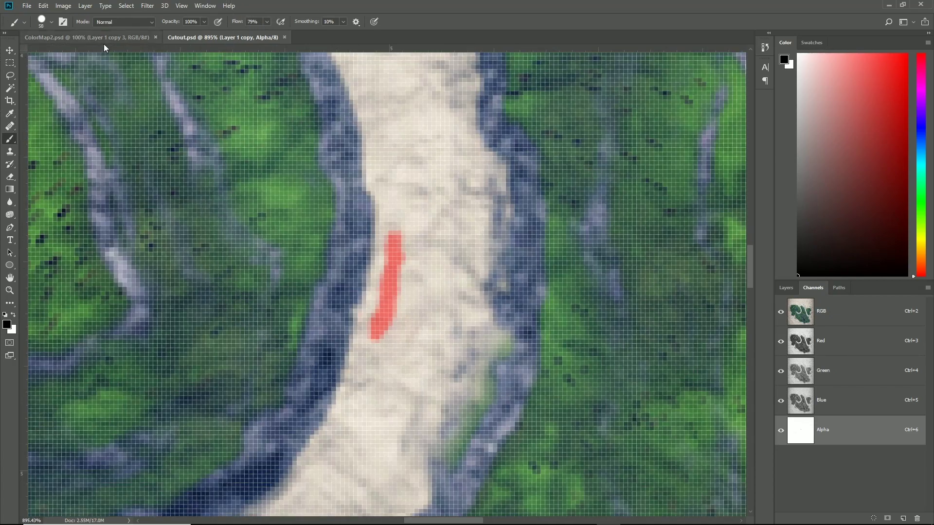
left_click(51, 23)
left_click_drag(67, 58, 54, 53)
left_click(95, 41)
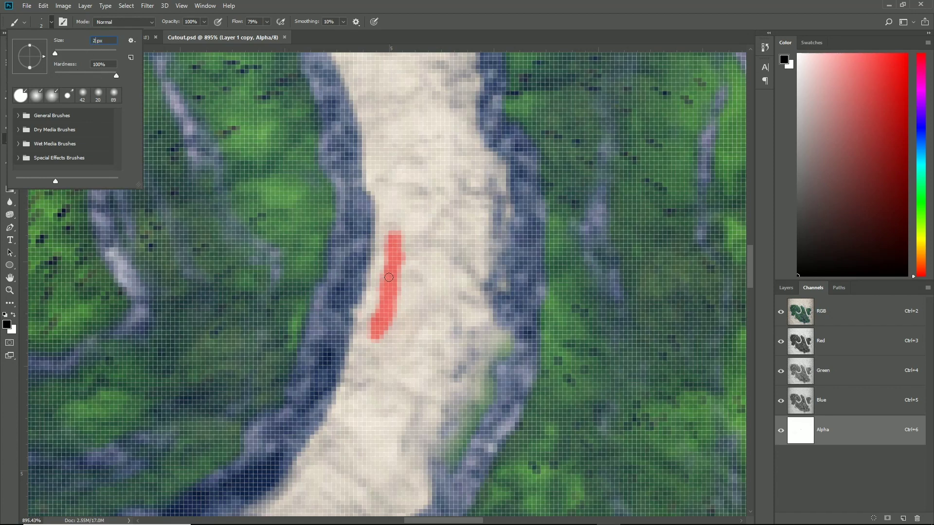
left_click(51, 21)
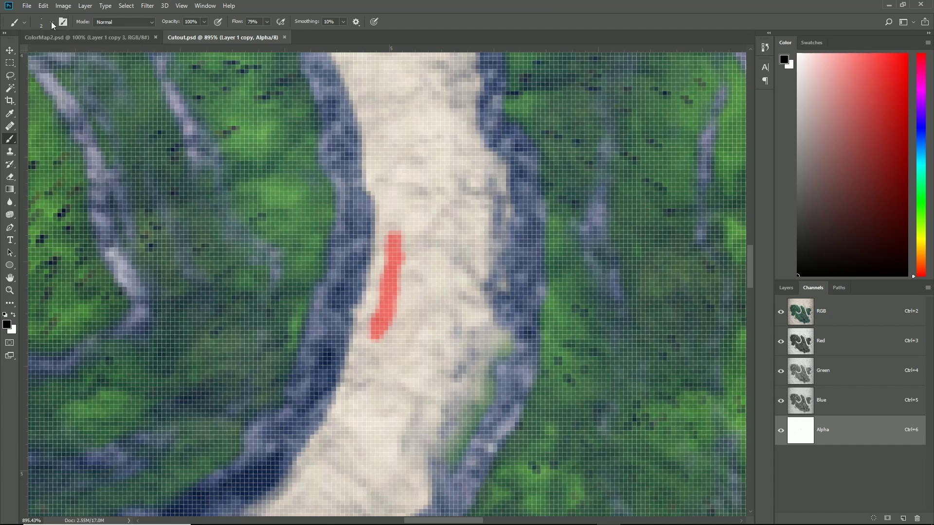
- Paint black along the mask stroke's left edge and save Cutout.psd
left_click(780, 311)
key("x")
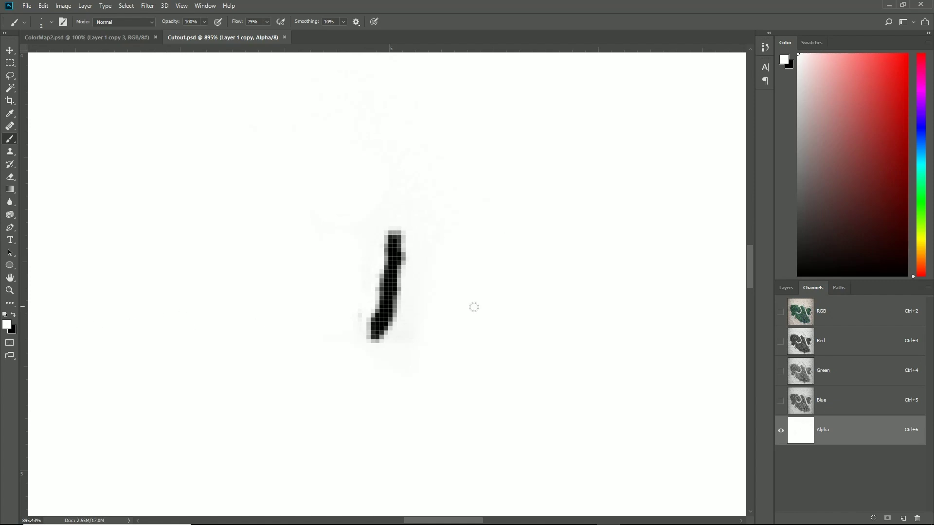
left_click(781, 311)
key("x")
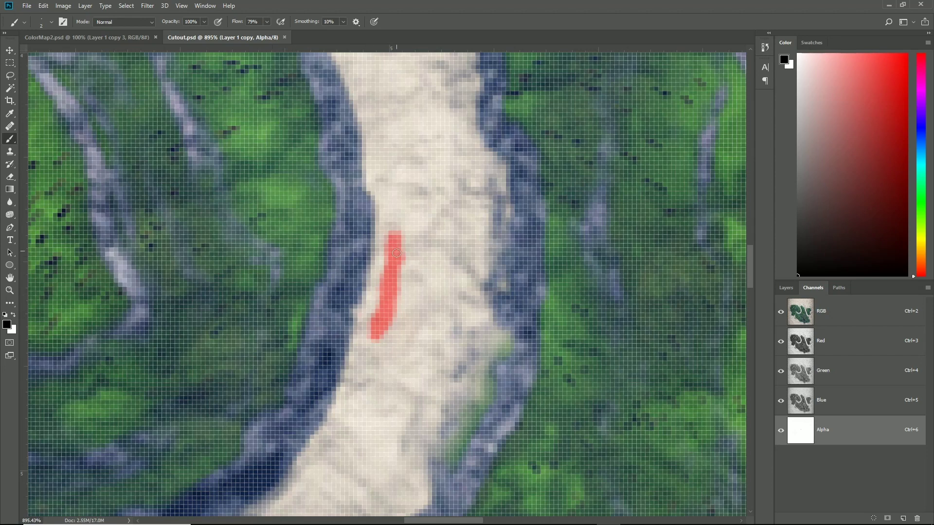
left_click_drag(388, 283, 377, 304)
left_click(27, 6)
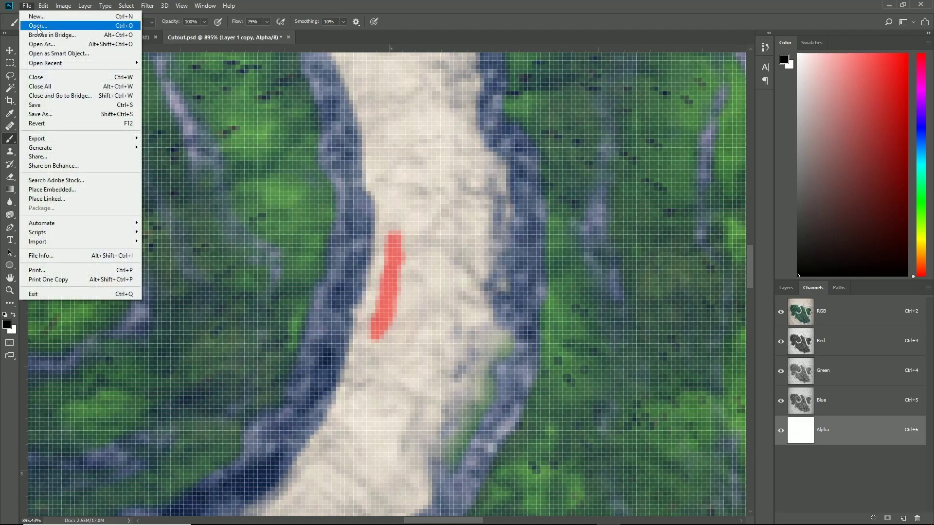
left_click(50, 107)
- Assign the Cutout texture to the Terrain's CTS Cutout Mask field and view the arch up close
key("alt+Tab")
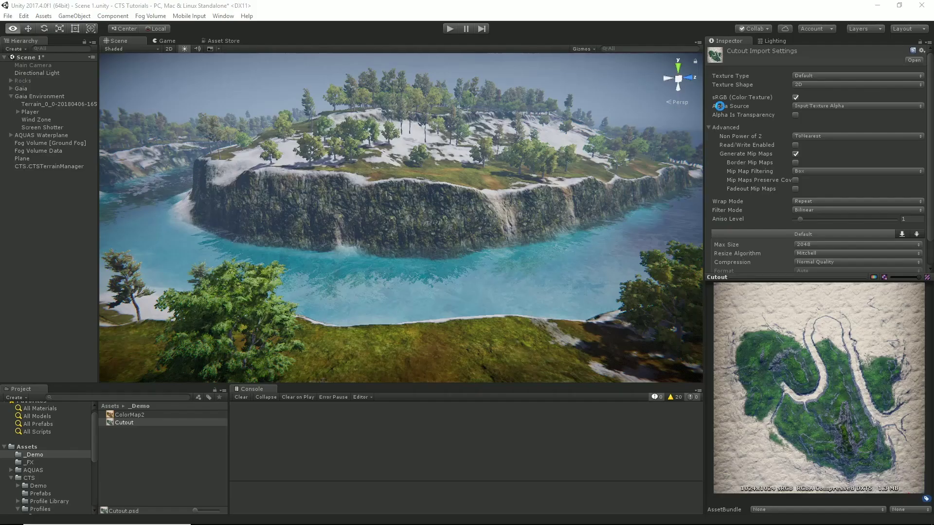
left_click_drag(768, 277, 775, 363)
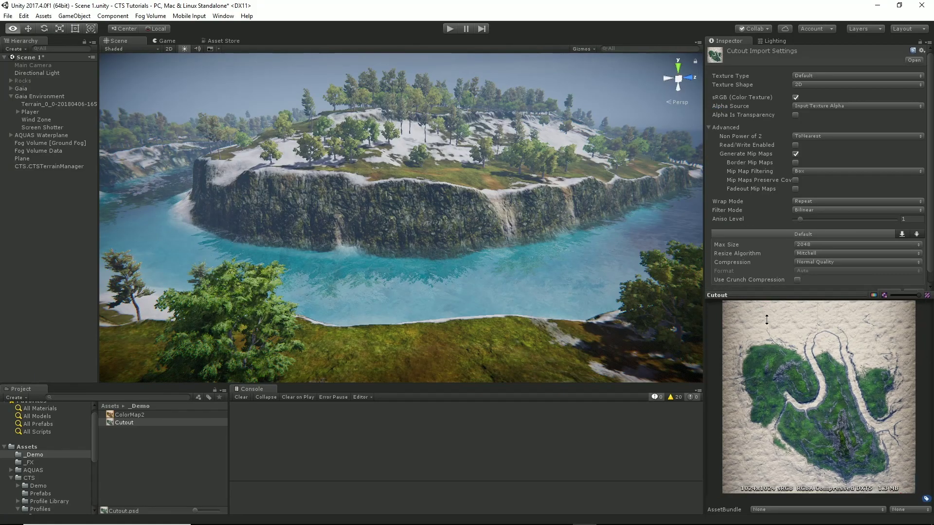
left_click(58, 103)
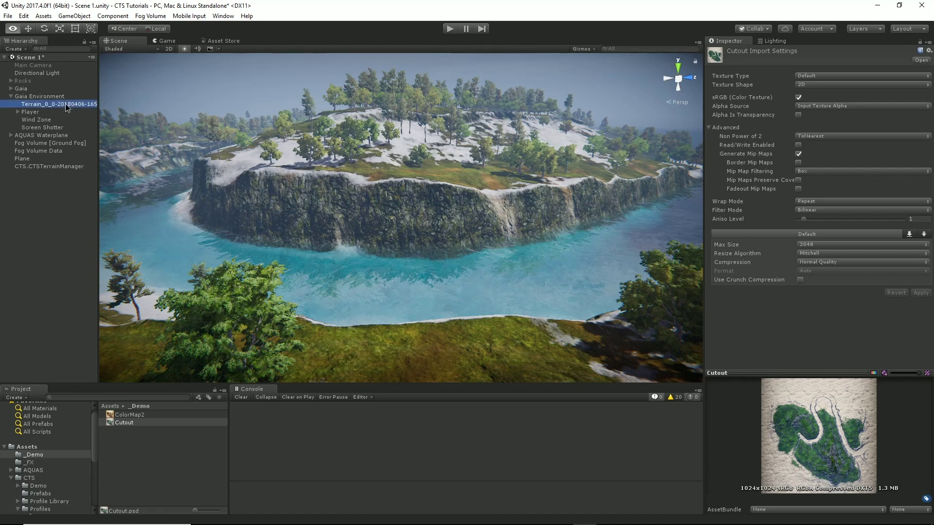
left_click_drag(128, 421, 811, 282)
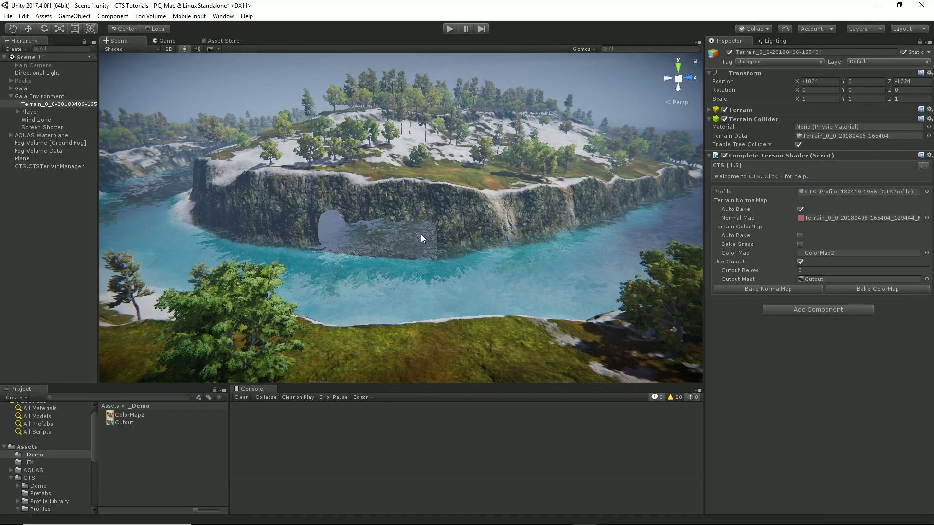
mouse_move(477, 264)
right_mouse_down()
mouse_move(441, 271)
mouse_move(488, 258)
mouse_move(507, 227)
mouse_move(445, 268)
mouse_move(471, 265)
right_mouse_up()
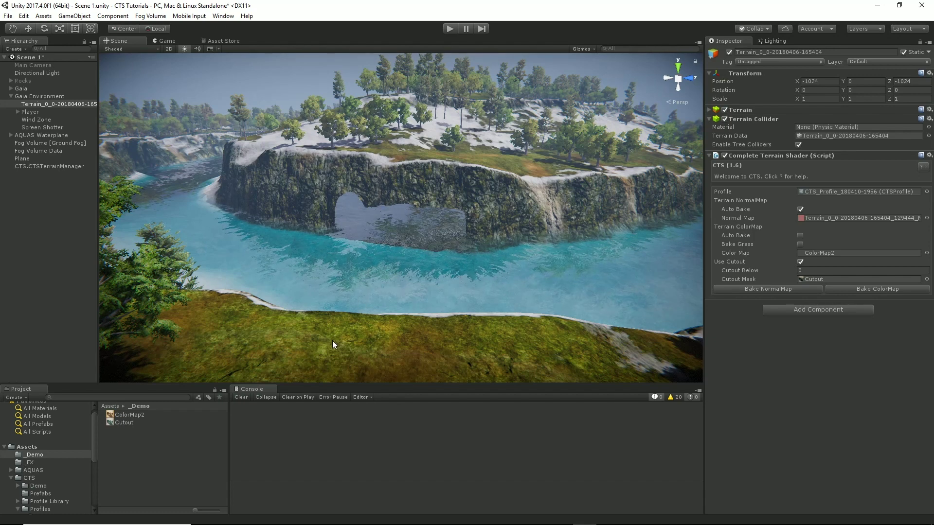
- Extend the Alpha mask stroke with black at its upper and lower ends and widen its left side
key("alt+Tab")
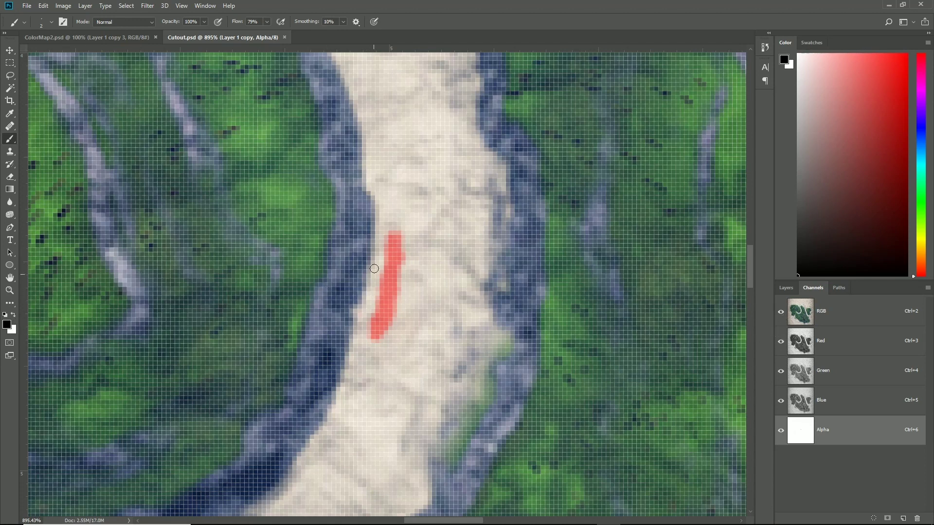
mouse_move(387, 249)
left_mouse_down()
mouse_move(379, 237)
mouse_move(381, 245)
left_mouse_up()
mouse_move(375, 320)
left_mouse_down()
mouse_move(365, 329)
mouse_move(372, 310)
left_mouse_up()
left_click_drag(381, 249, 387, 283)
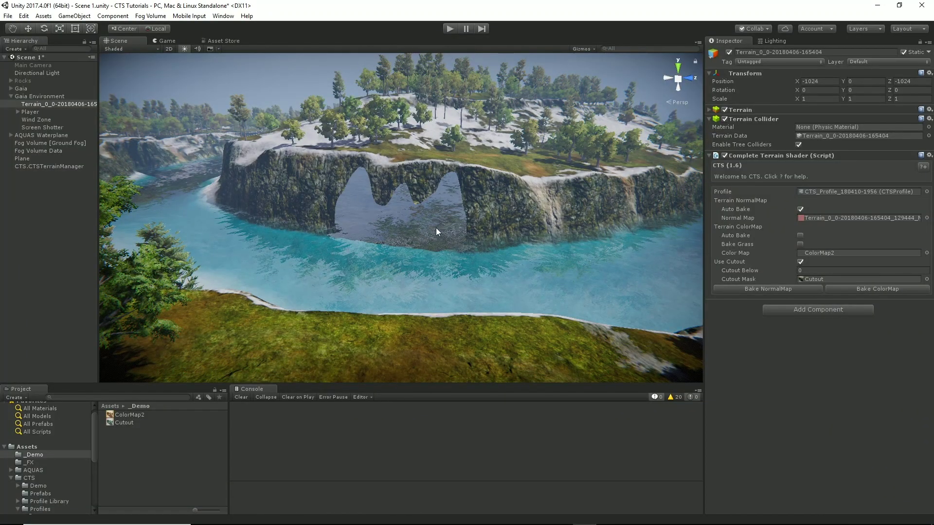
- Paint white over the mask stroke's upper-left edge to trim it, then check the result in Unity
left_click_drag(468, 227, 448, 236, "alt")
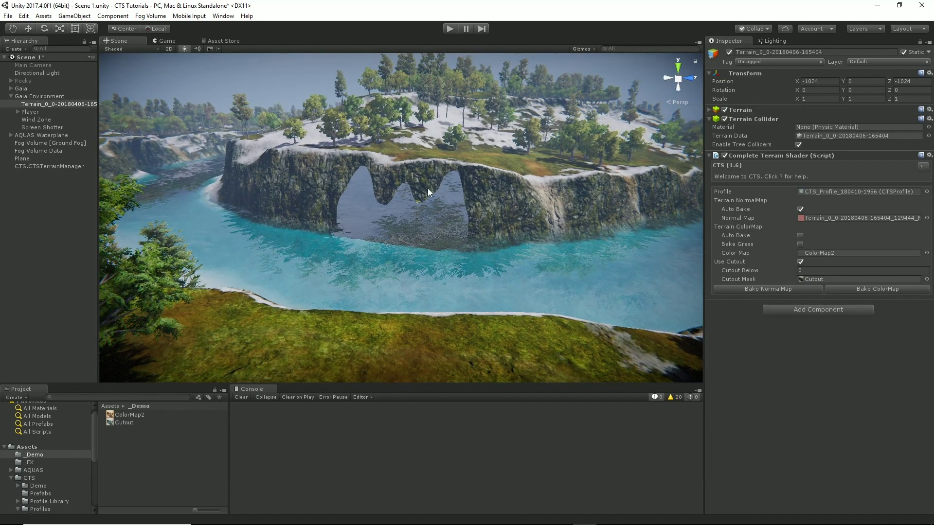
key("alt+Tab")
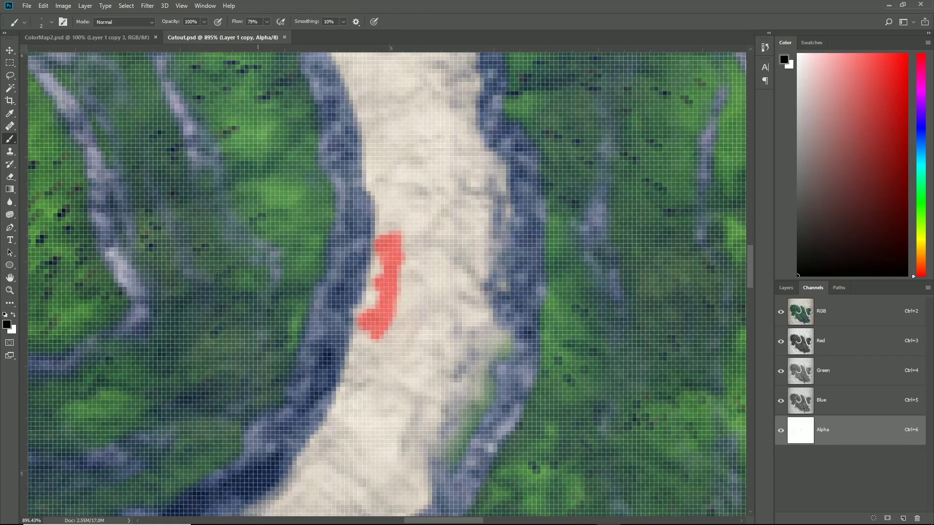
left_click(14, 315)
mouse_move(372, 259)
left_mouse_down()
mouse_move(378, 238)
mouse_move(369, 297)
mouse_move(376, 272)
mouse_move(375, 287)
mouse_move(356, 323)
mouse_move(367, 314)
mouse_move(382, 341)
left_mouse_up()
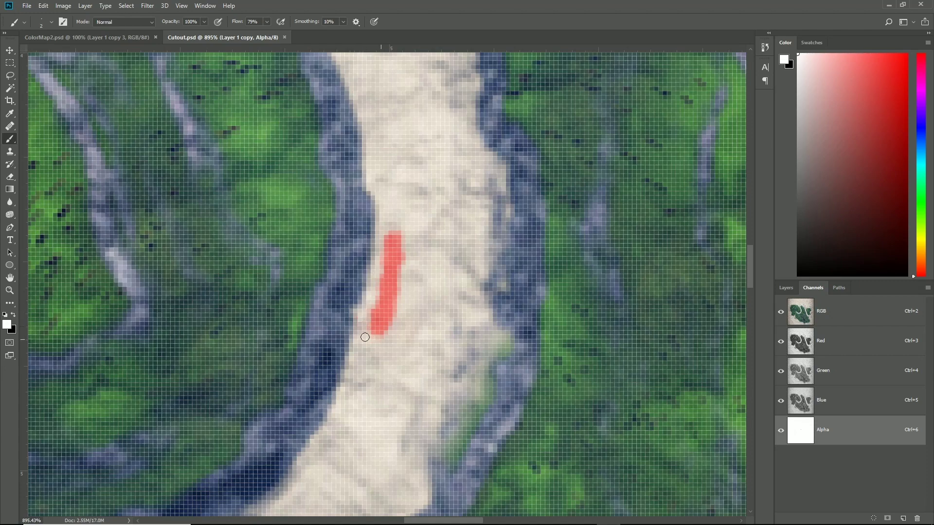
key("alt+Tab")
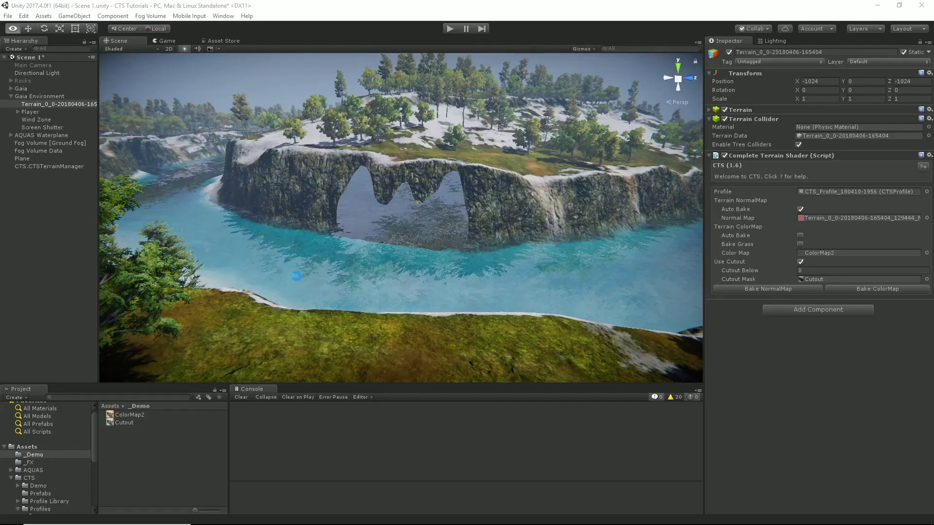